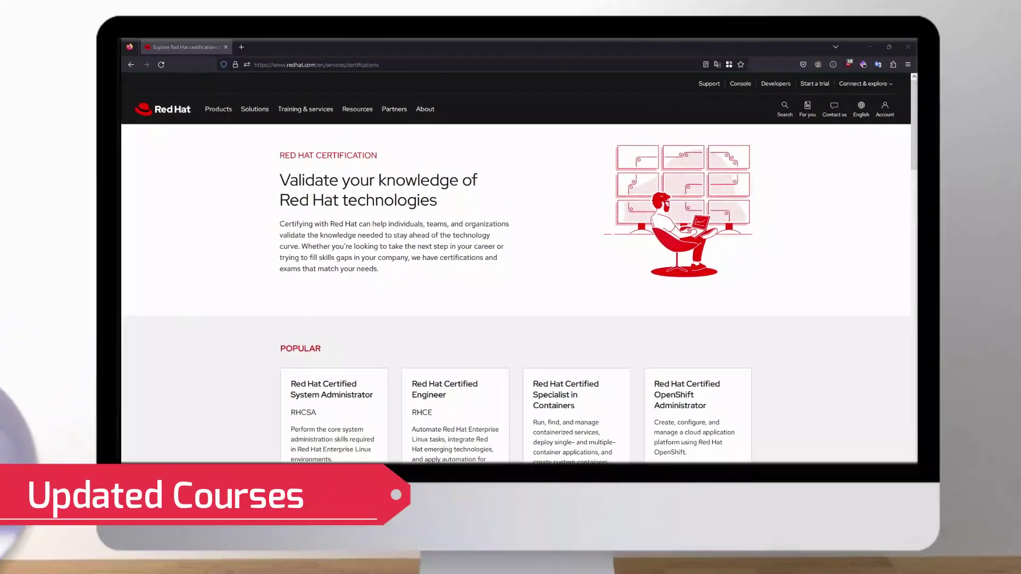
scroll(510, 319, "down", 1)
scroll(510, 319, "down", 1)
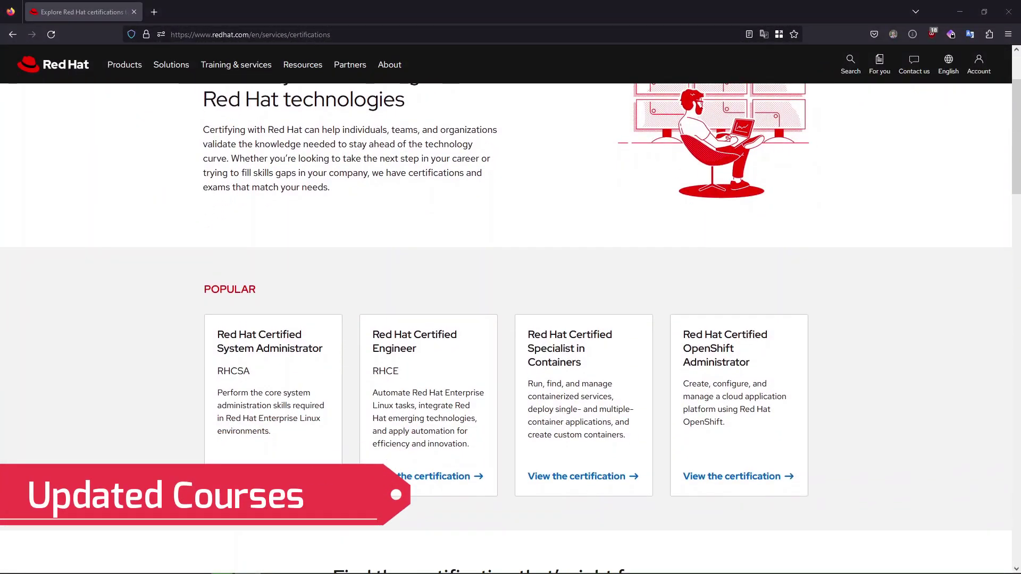
scroll(510, 319, "down", 1)
scroll(511, 327, "down", 1)
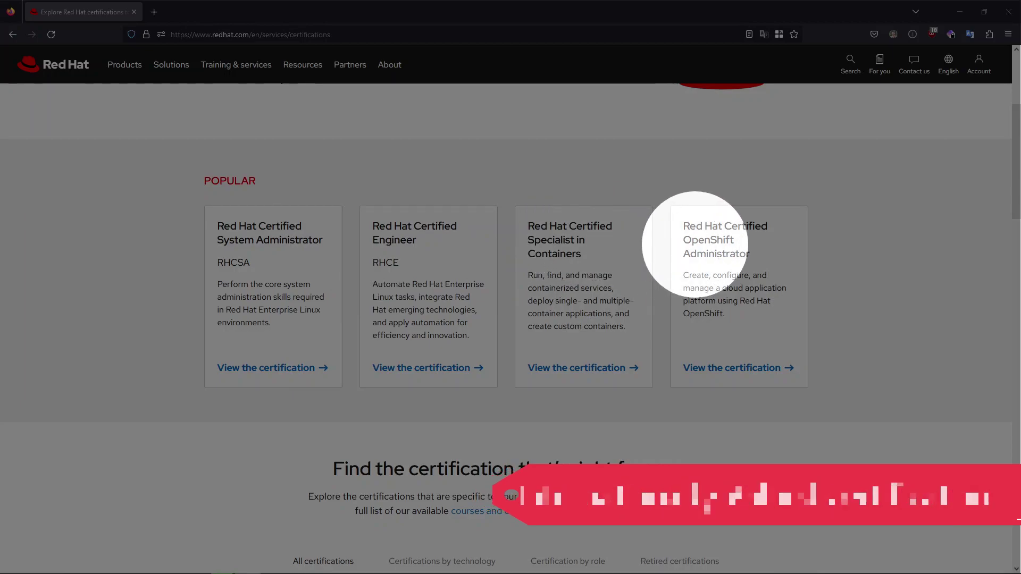
scroll(511, 319, "down", 3)
scroll(510, 319, "down", 3)
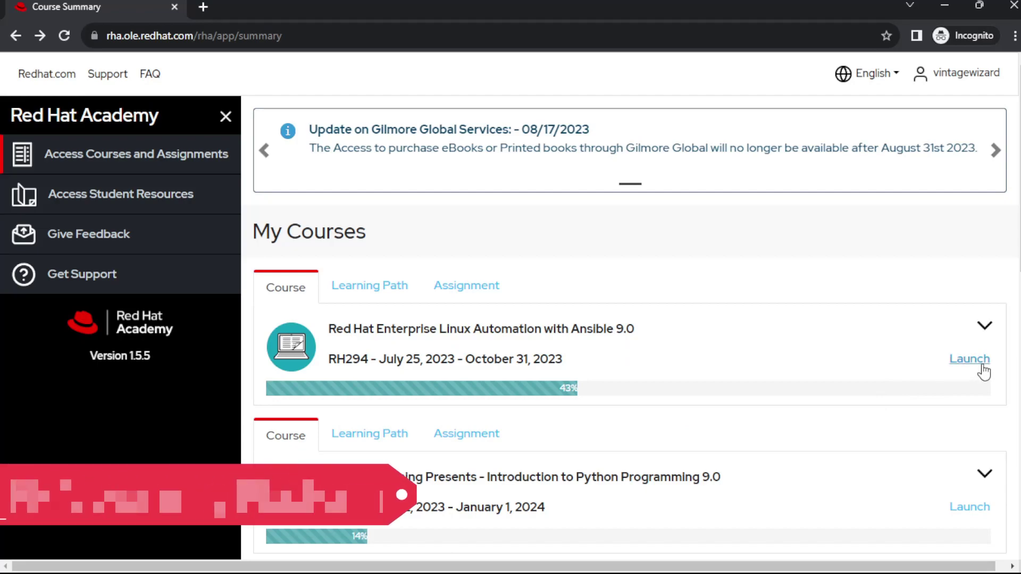
Launch the RH294 Ansible 9.0 course and view its Lab Environment virtual machines.
left_click(982, 367)
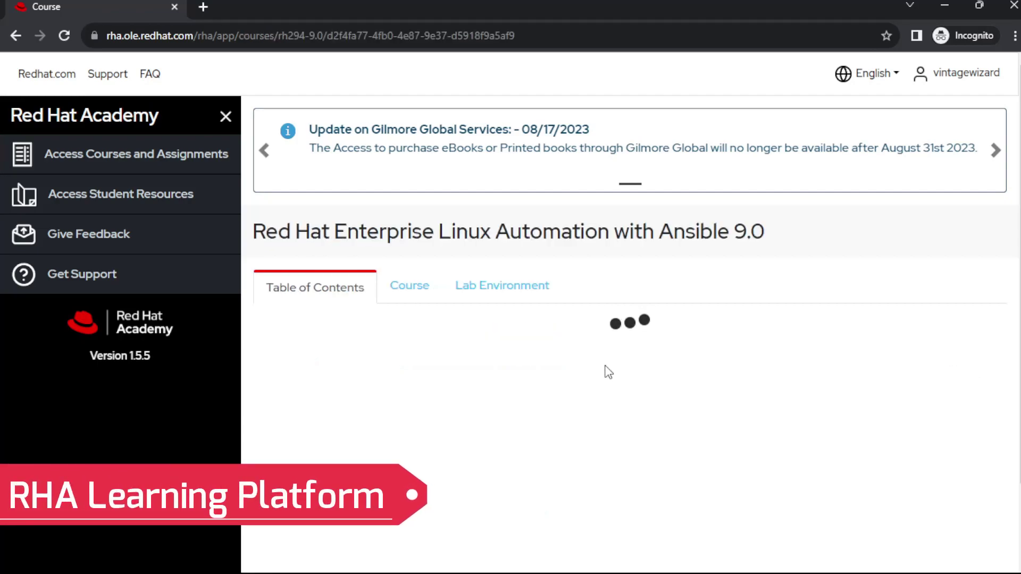
left_click(505, 292)
scroll(518, 386, "down", 1)
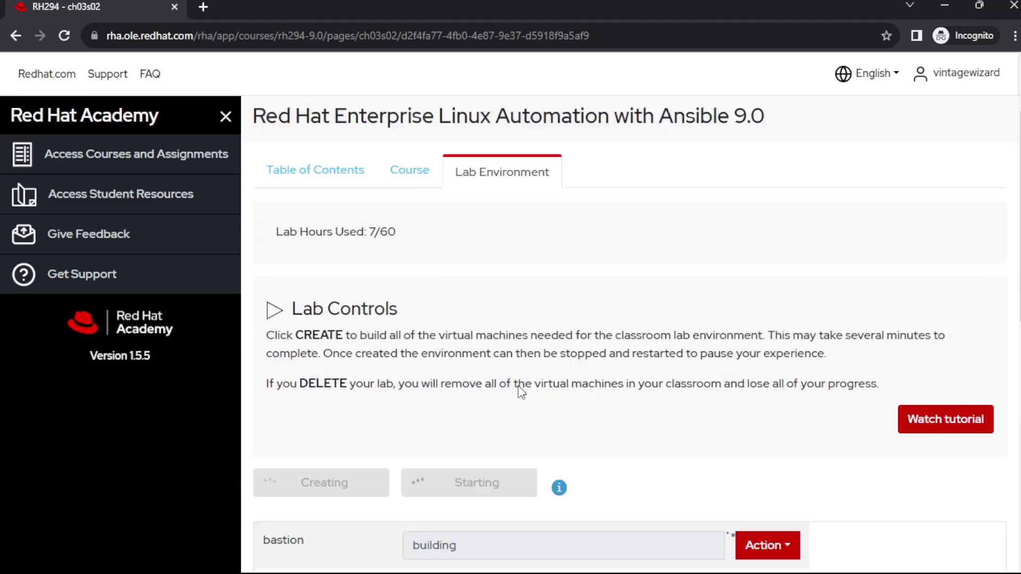
scroll(518, 391, "down", 2)
scroll(518, 391, "down", 1)
scroll(517, 391, "down", 1)
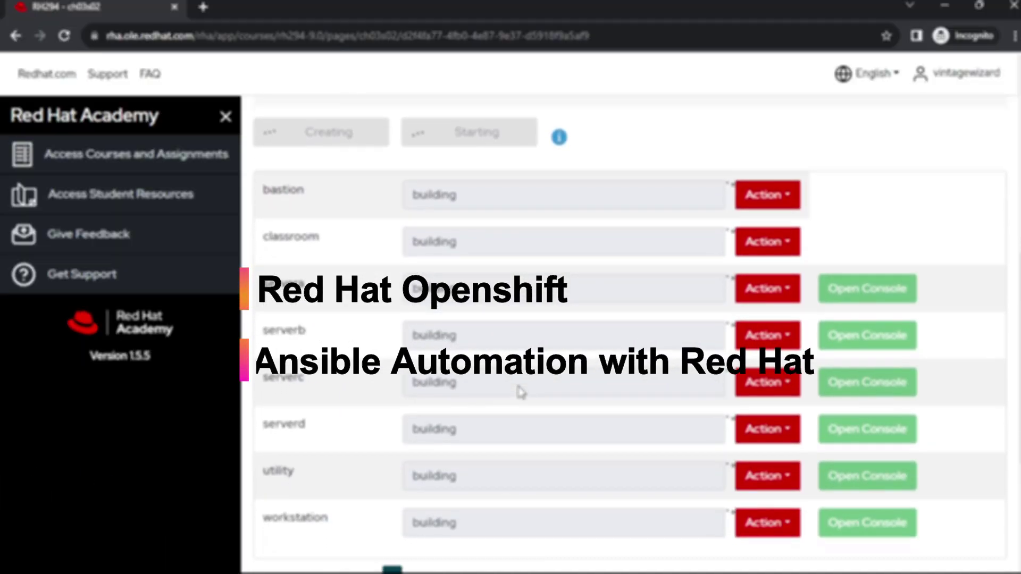
scroll(517, 392, "down", 1)
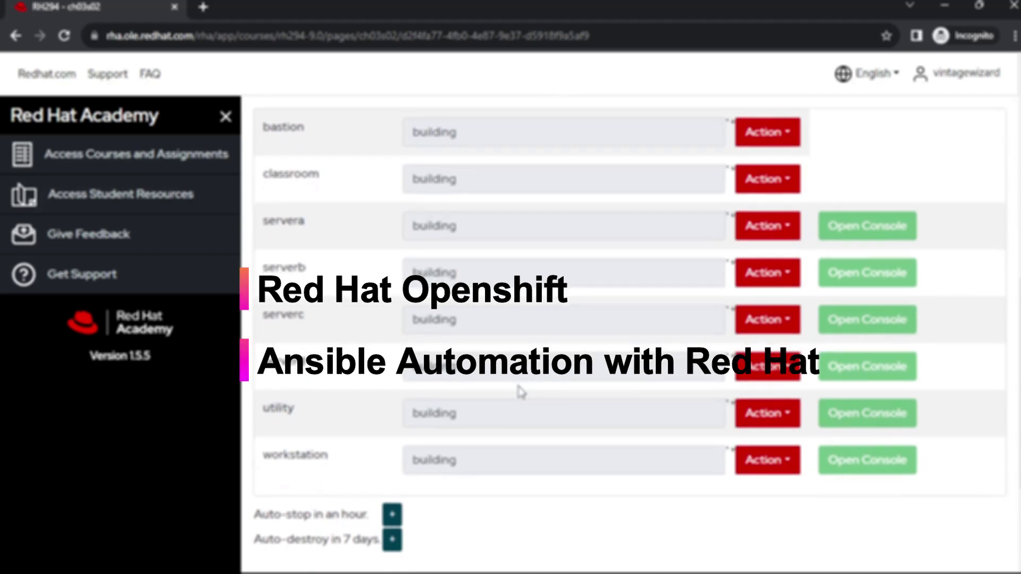
scroll(517, 390, "down", 1)
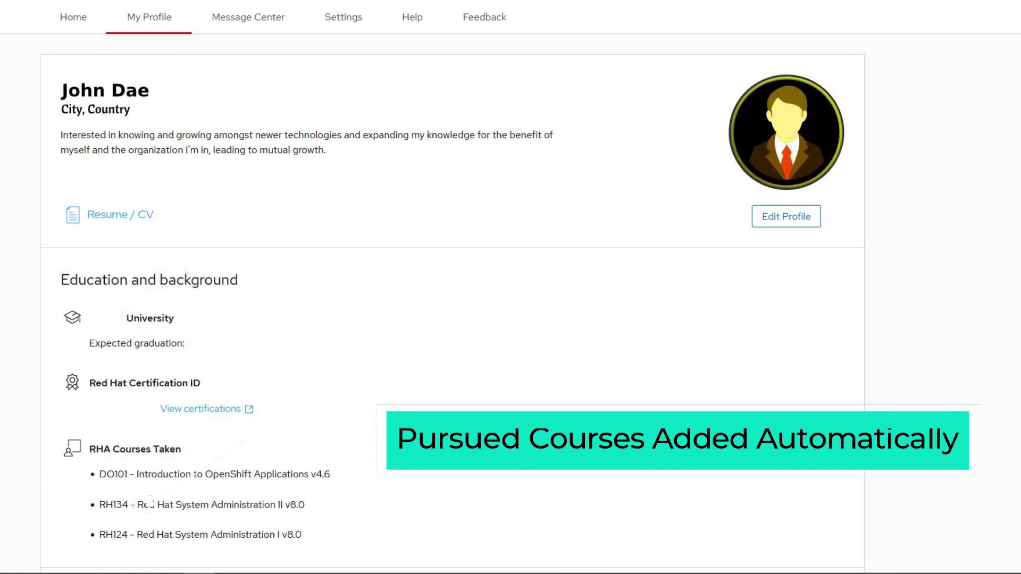
scroll(510, 319, "down", 5)
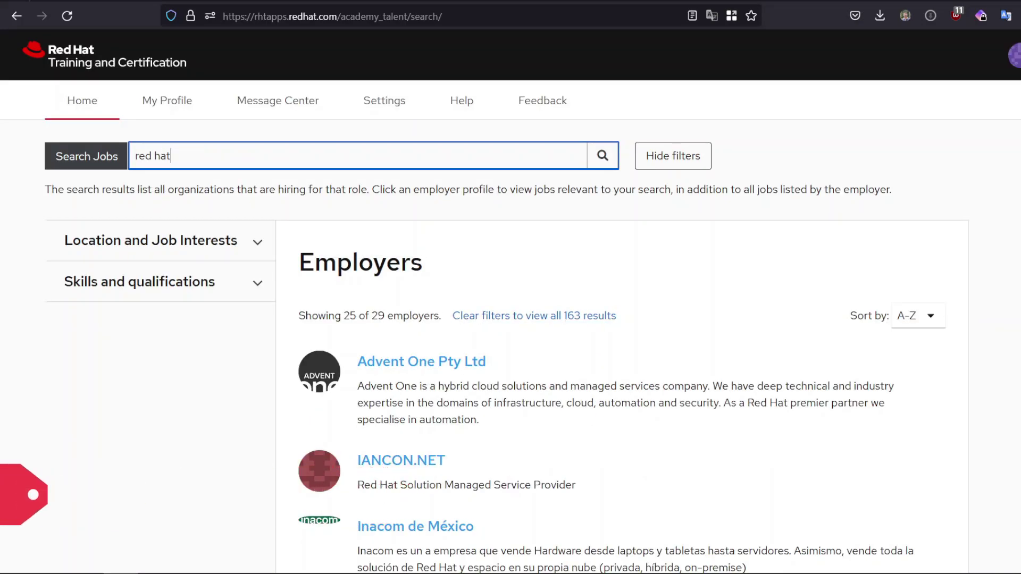
scroll(510, 319, "down", 1)
scroll(510, 319, "down", 4)
scroll(510, 319, "down", 4)
scroll(511, 319, "down", 5)
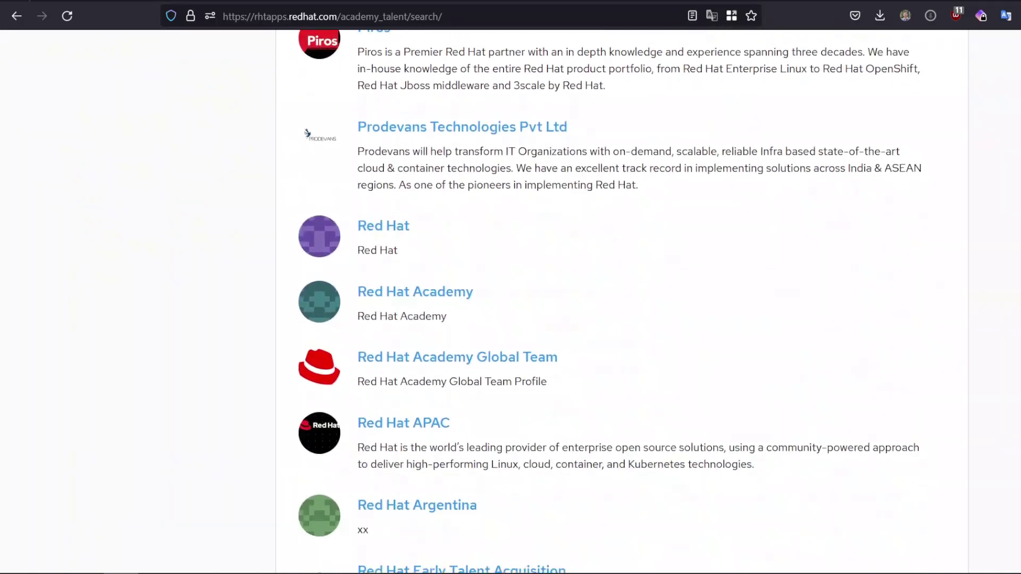
scroll(510, 319, "down", 2)
scroll(511, 319, "down", 2)
scroll(511, 319, "down", 1)
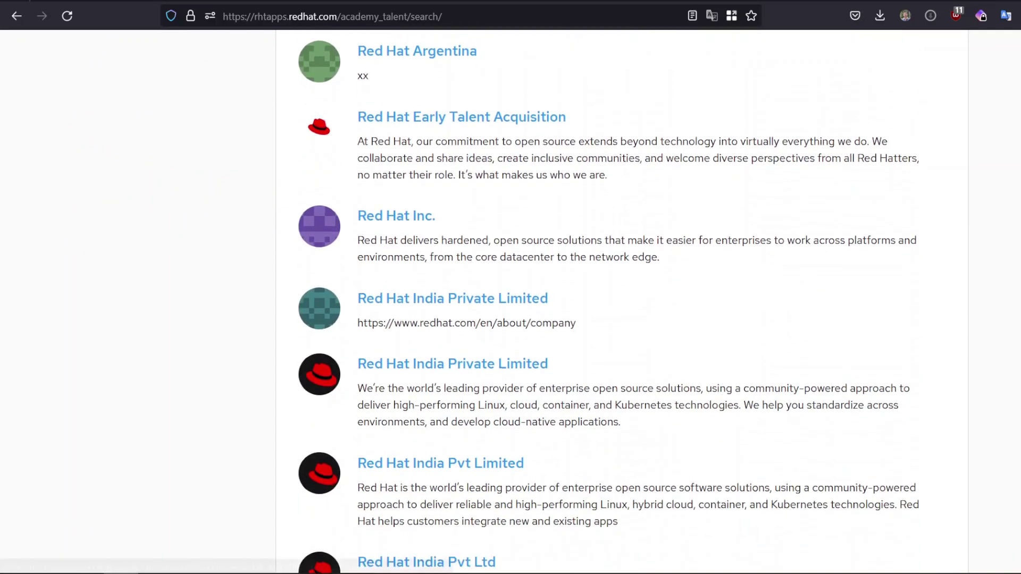
Open the Red Hat India Pvt Limited employer profile from the 'red hat' results.
left_click(439, 463)
scroll(510, 319, "down", 2)
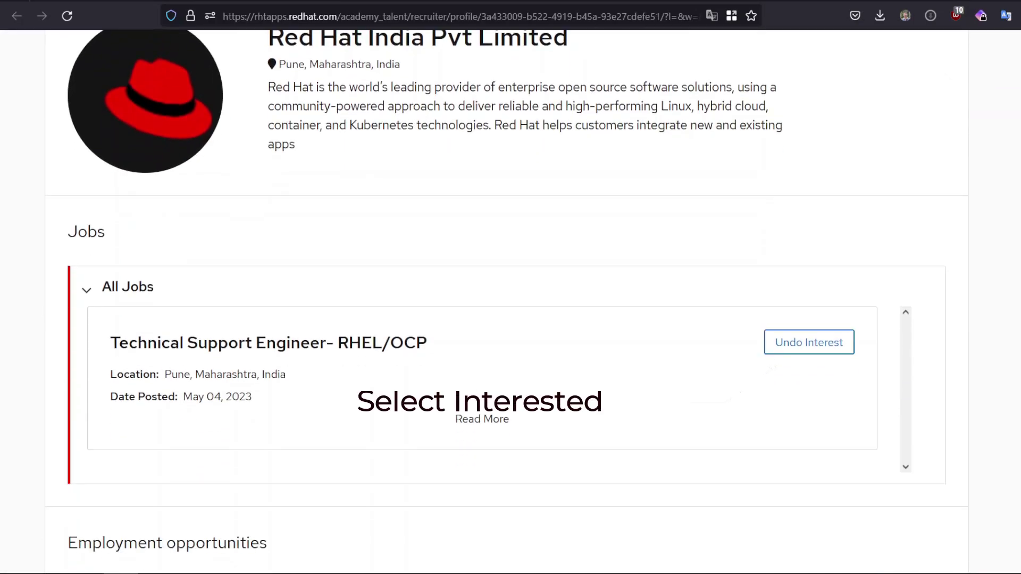